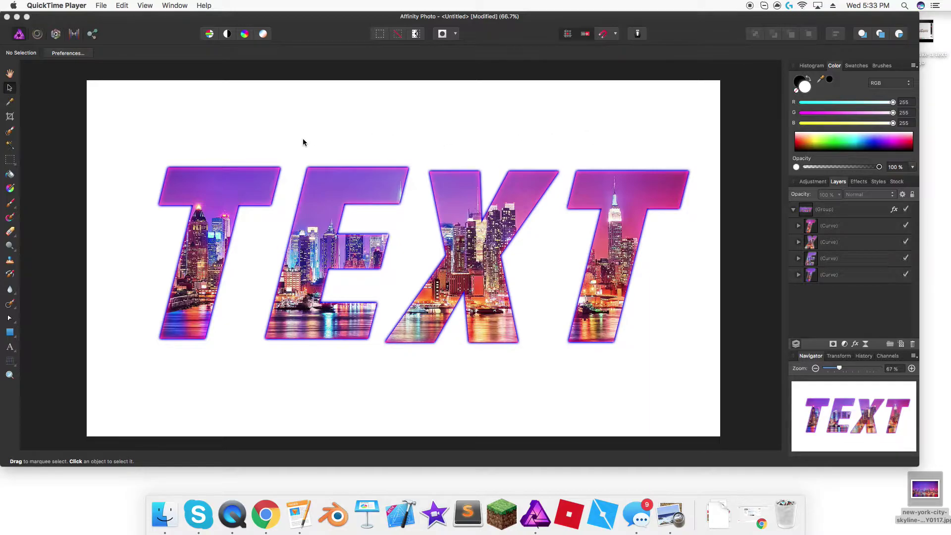
Bring the Affinity Photo window with the finished skyline-filled TEXT example to the front
left_click(171, 84)
Create a new 1920 × 1080 px document
left_click(88, 5)
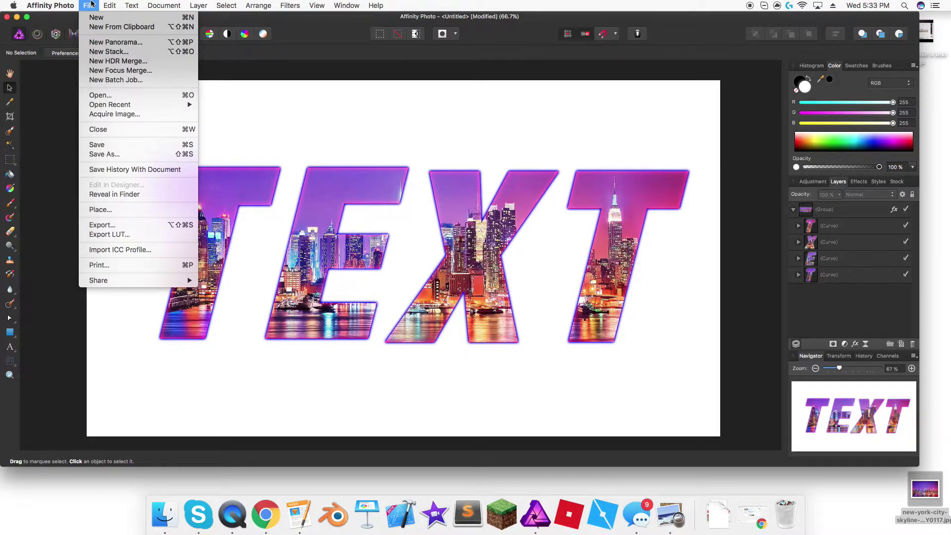
left_click(96, 18)
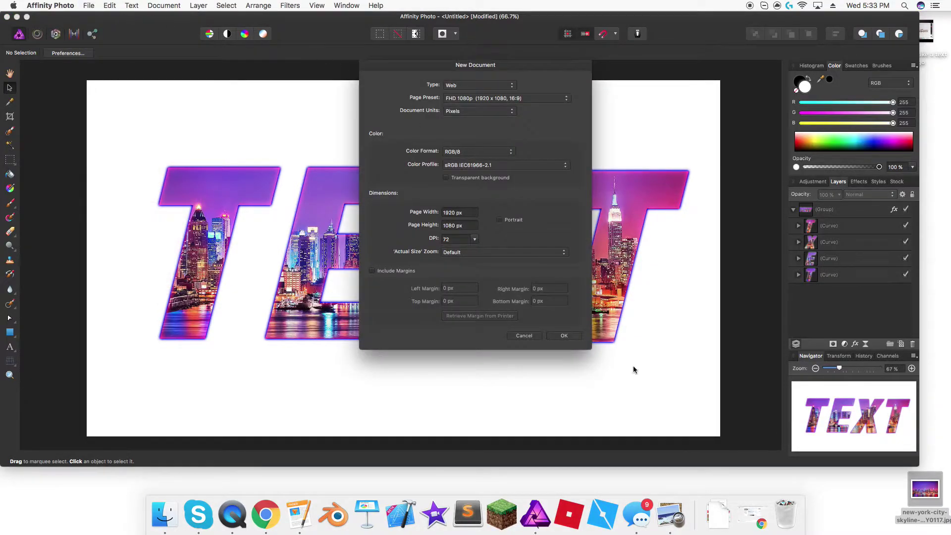
left_click(565, 336)
key("h")
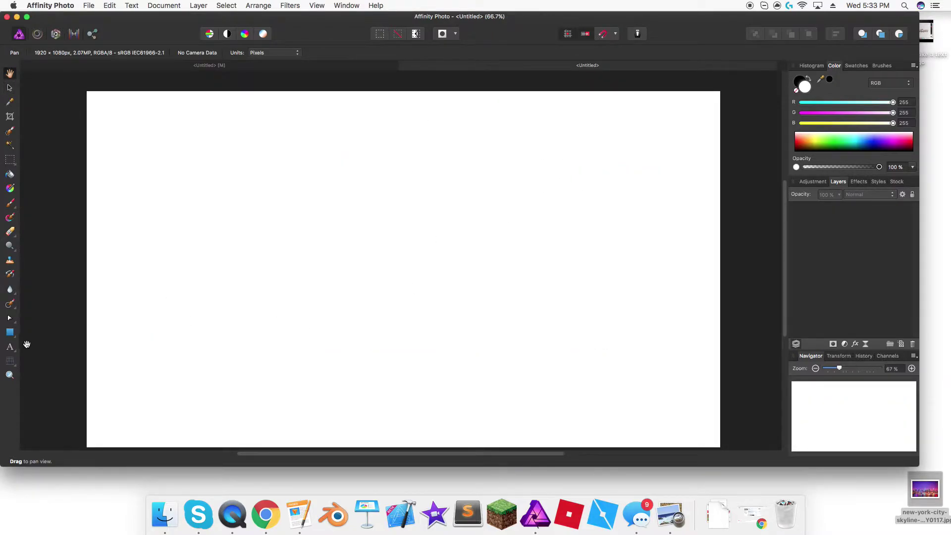
Write the word TEXT as large black Arial art text on the page
left_click(10, 348)
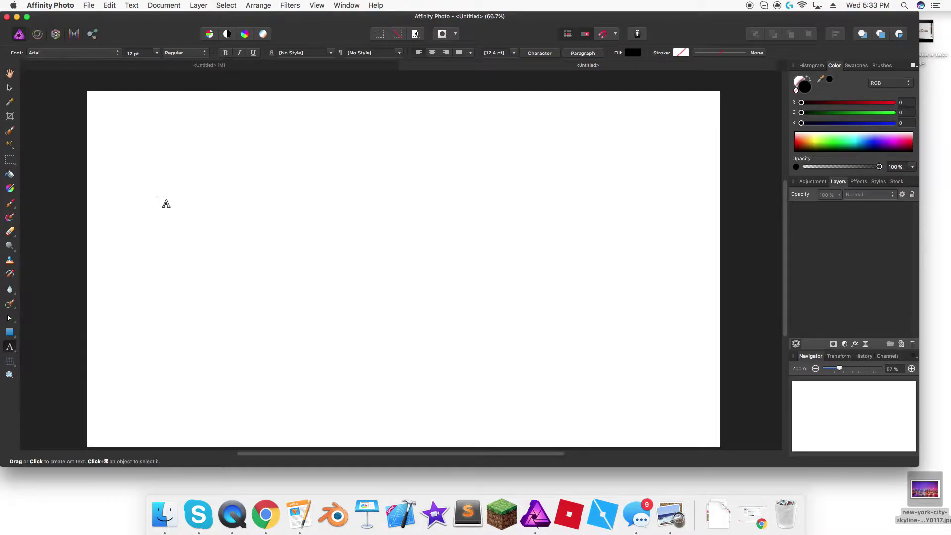
left_click_drag(156, 188, 213, 319)
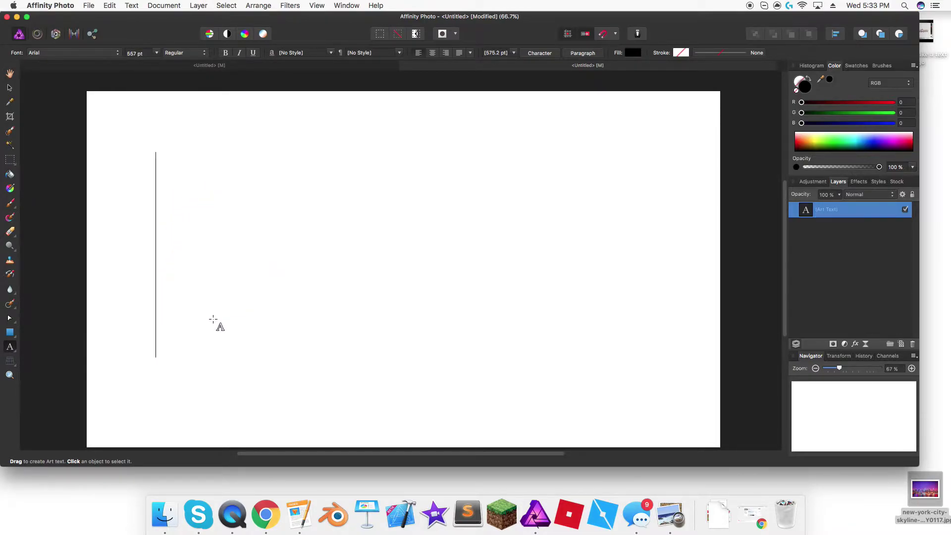
type("Text")
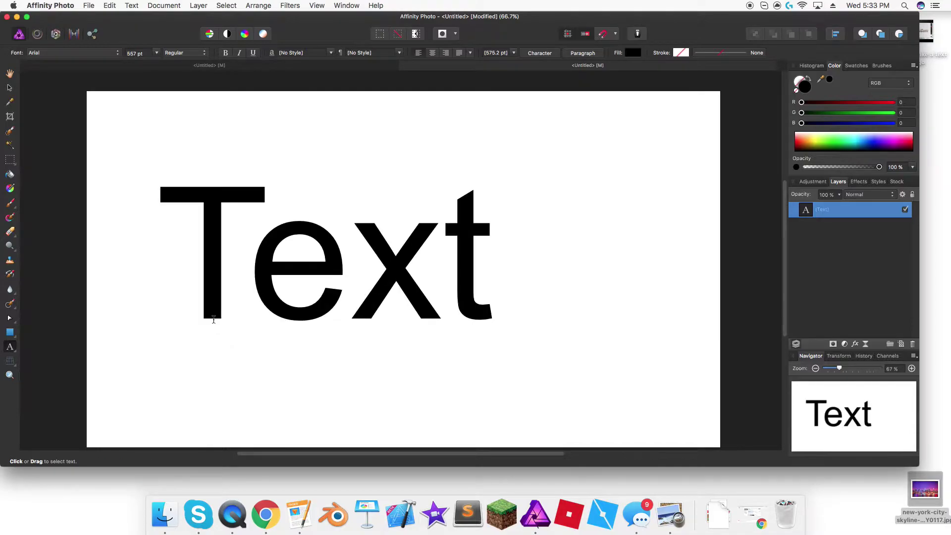
key("BackSpace")
key("BackSpace")
key("BackSpace")
type("EXT")
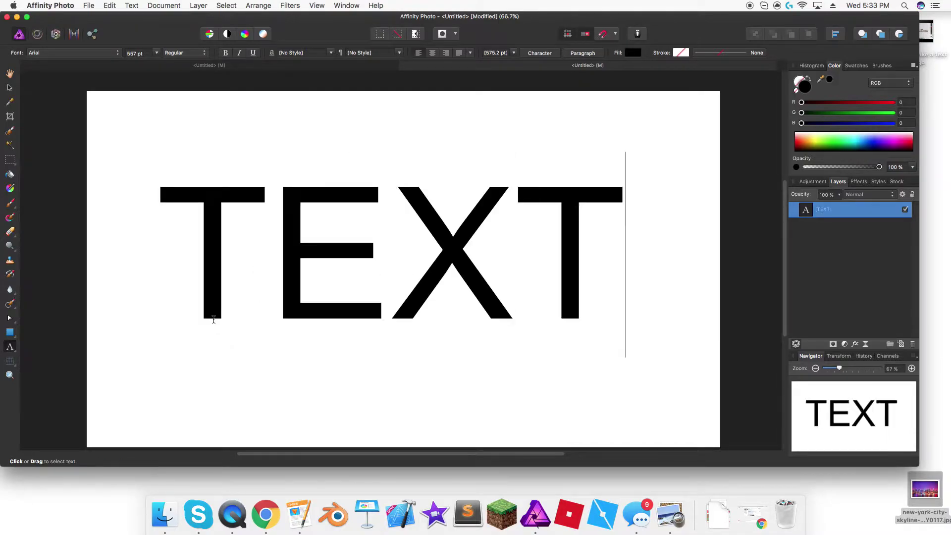
key("Escape")
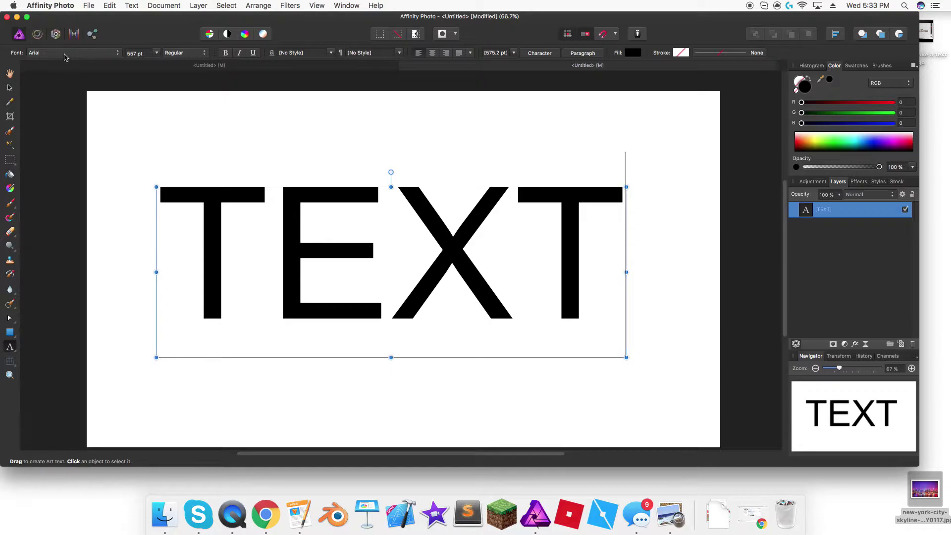
Set the word TEXT in the bold italic Harvestital font
double_click(197, 221)
left_click(52, 53)
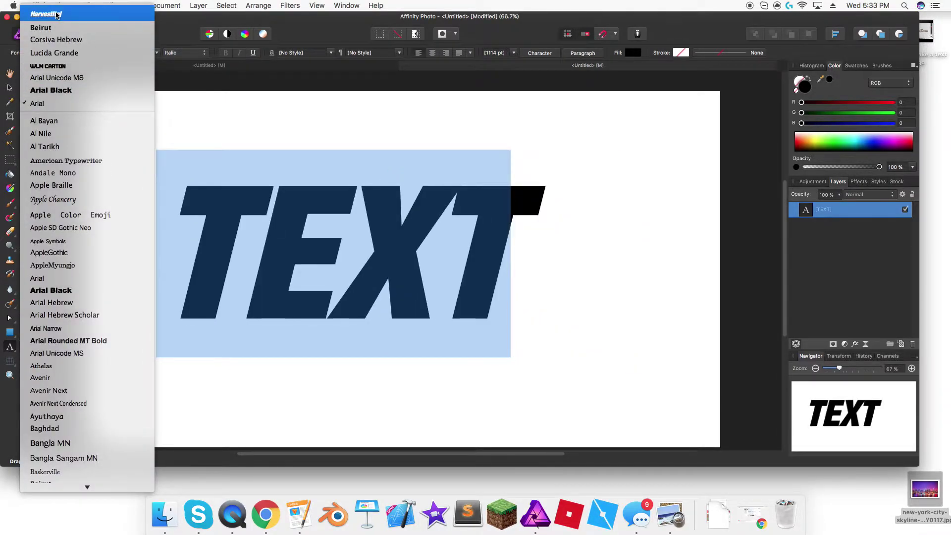
left_click(57, 15)
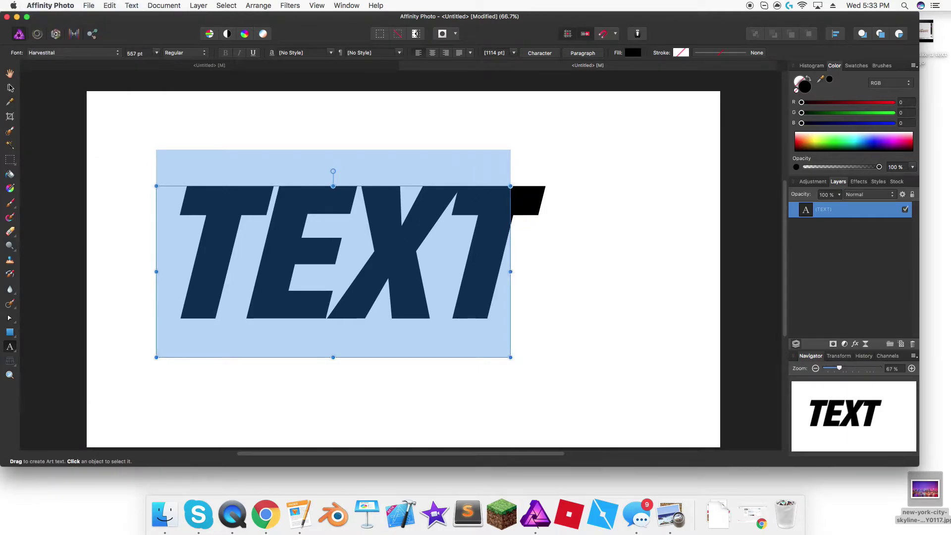
Enlarge TEXT to about 689 pt and centre it on the canvas
left_click(10, 87)
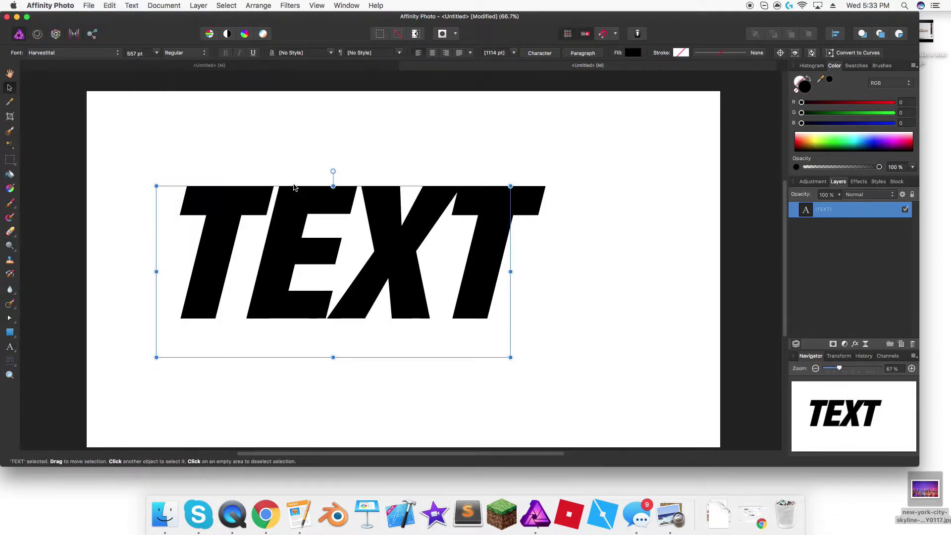
left_click_drag(289, 189, 263, 198)
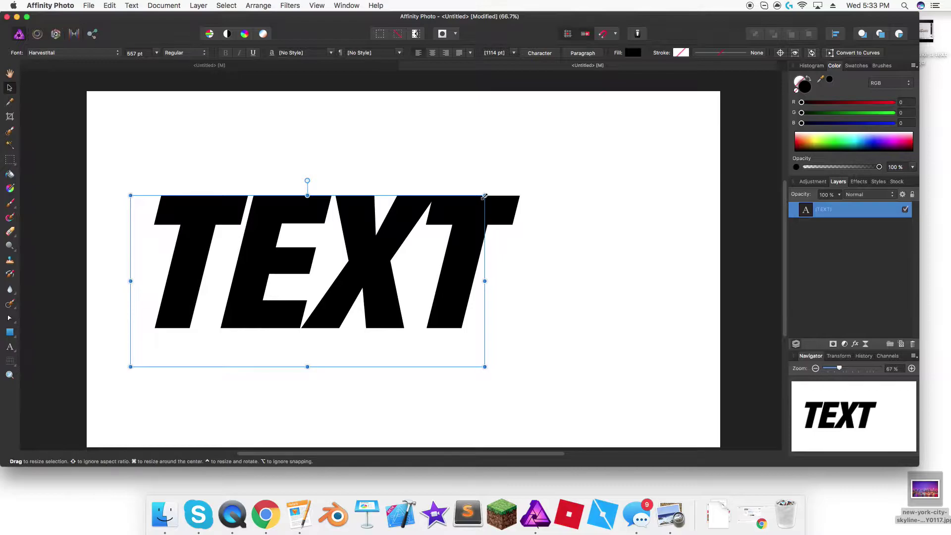
left_click_drag(484, 196, 583, 159)
left_click_drag(422, 199, 566, 259)
left_click(667, 228)
left_click(666, 274)
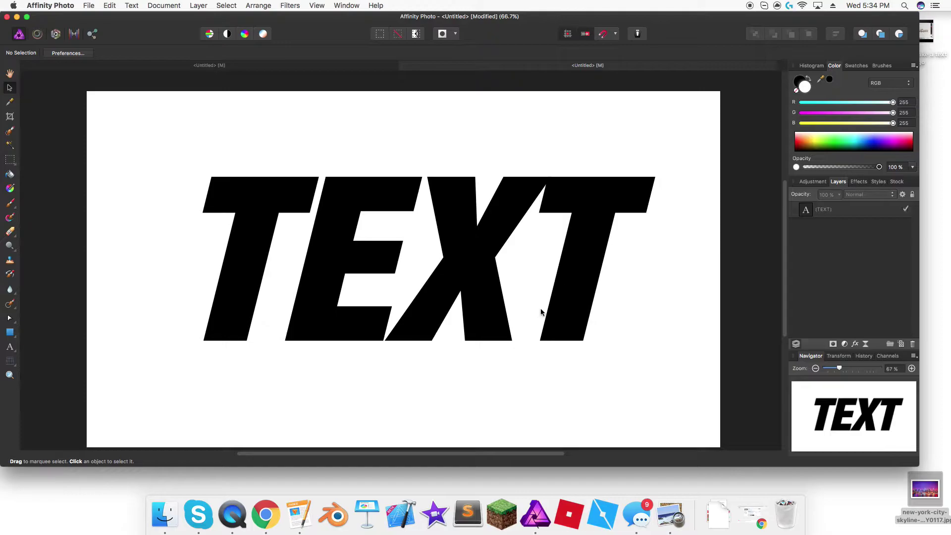
Open the New York skyline JPG and select the whole image
left_click(93, 3)
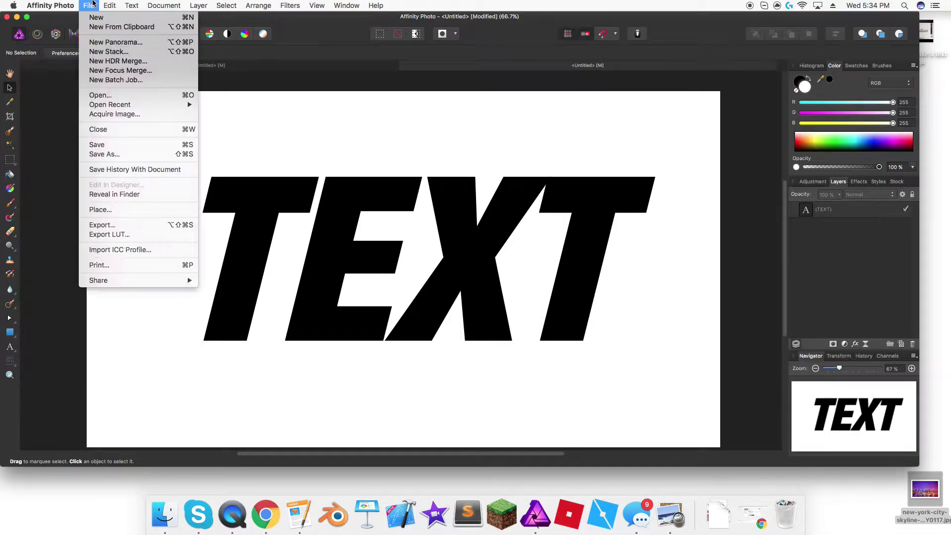
left_click(117, 94)
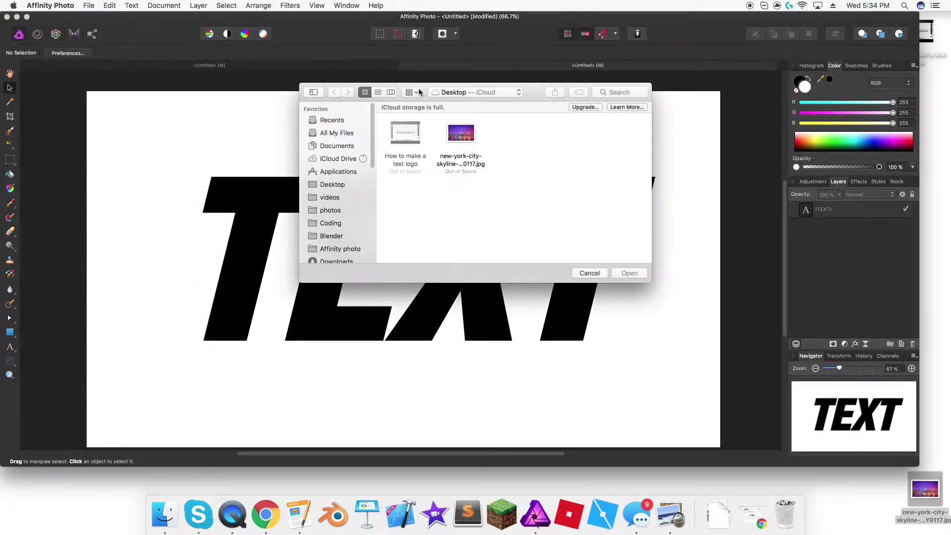
double_click(465, 132)
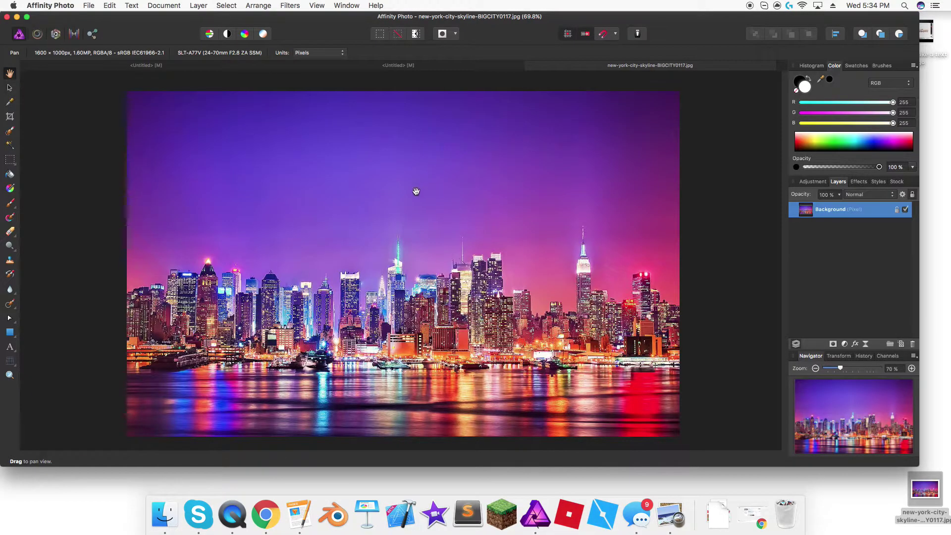
left_click(9, 88)
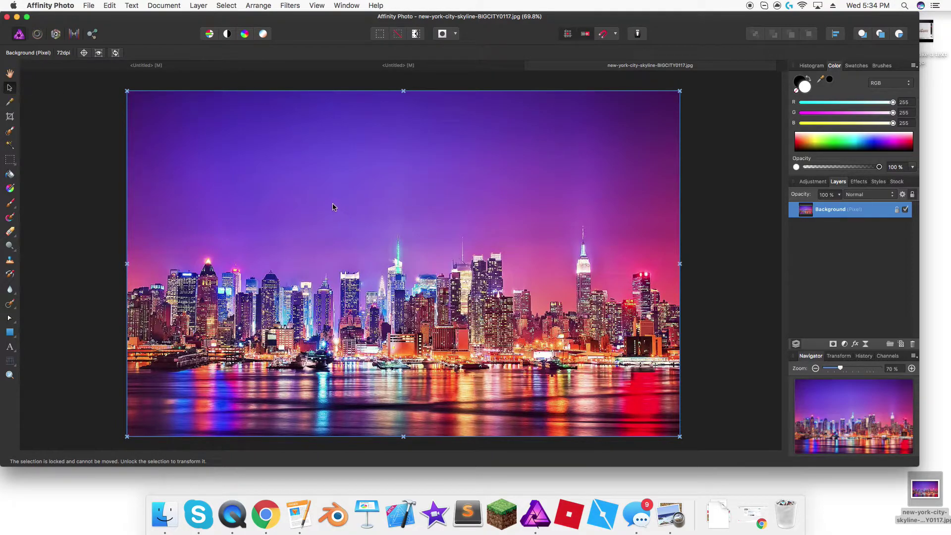
Paste the skyline into the TEXT document, size it over the word and clip it inside TEXT
left_click(388, 66)
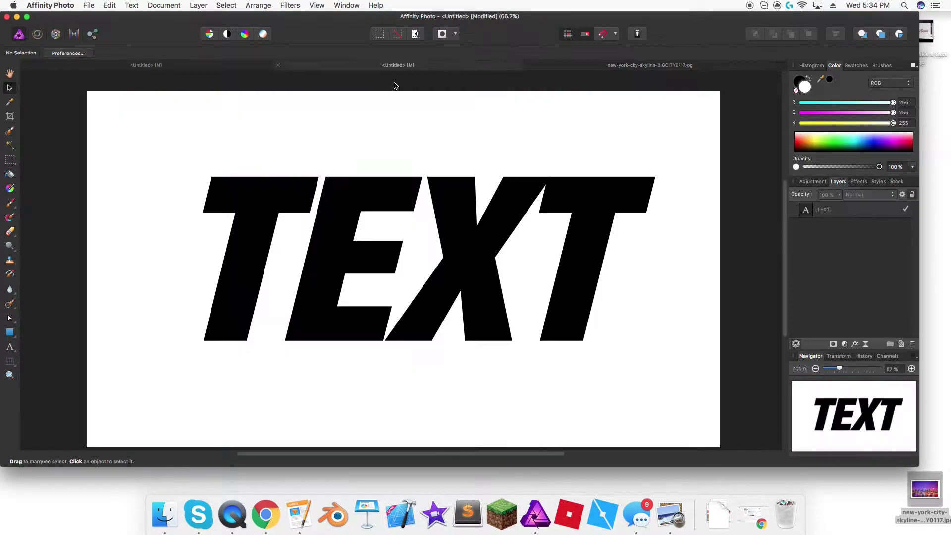
key("super+v")
left_click_drag(307, 181, 377, 183)
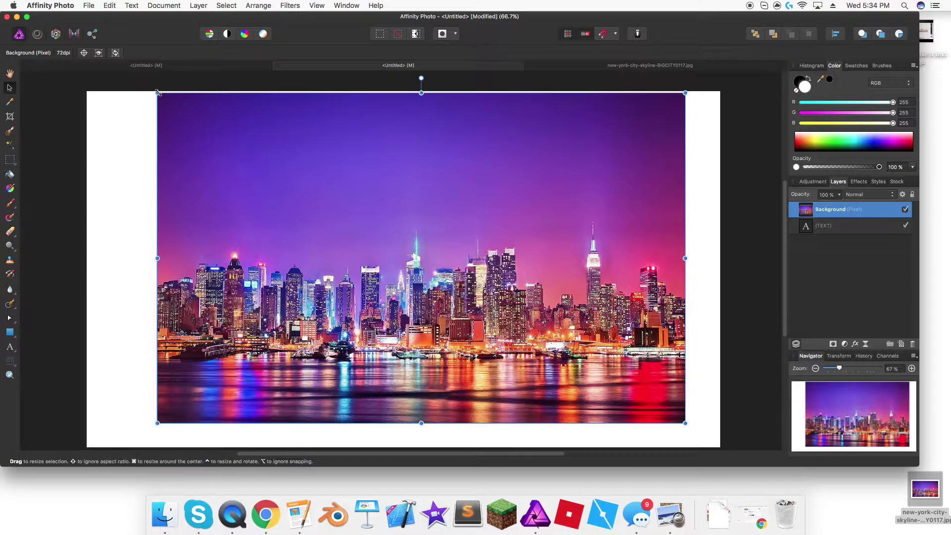
left_click_drag(158, 92, 202, 120)
left_click_drag(388, 224, 372, 197)
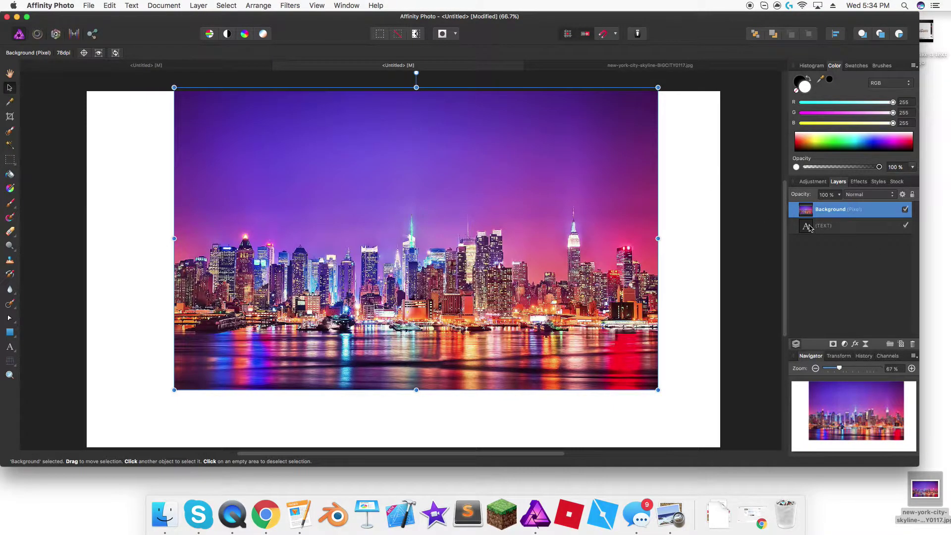
left_click_drag(840, 210, 842, 231)
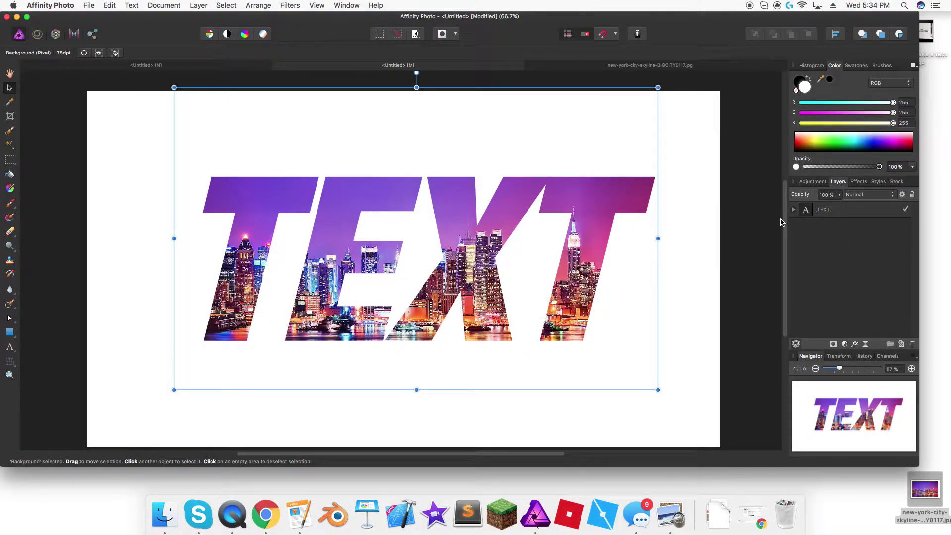
key("super+z")
double_click(843, 208)
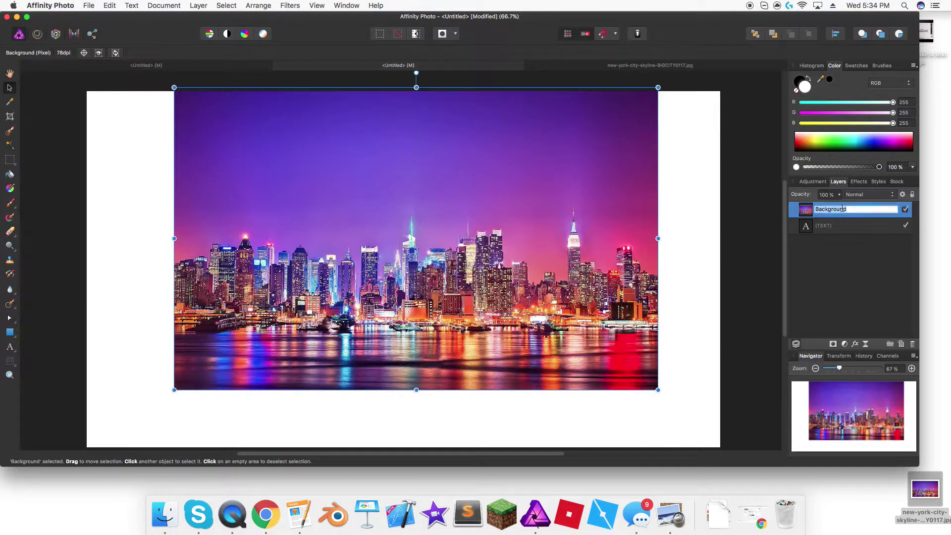
mouse_move(830, 227)
left_mouse_down()
mouse_move(835, 221)
mouse_move(815, 240)
mouse_move(821, 226)
left_mouse_up()
key("super+z")
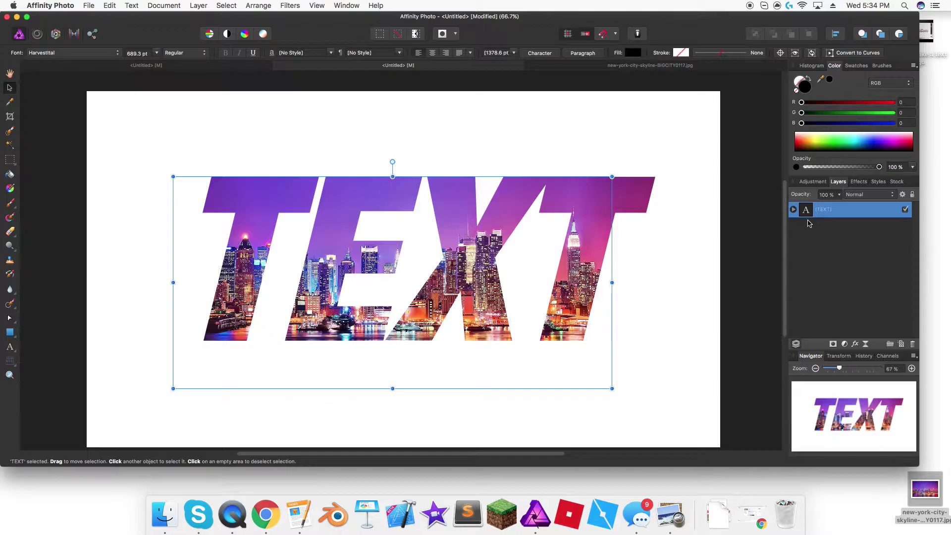
Shift the nested skyline photo right inside the letters so more buildings show through
left_click(794, 210)
left_click(824, 227)
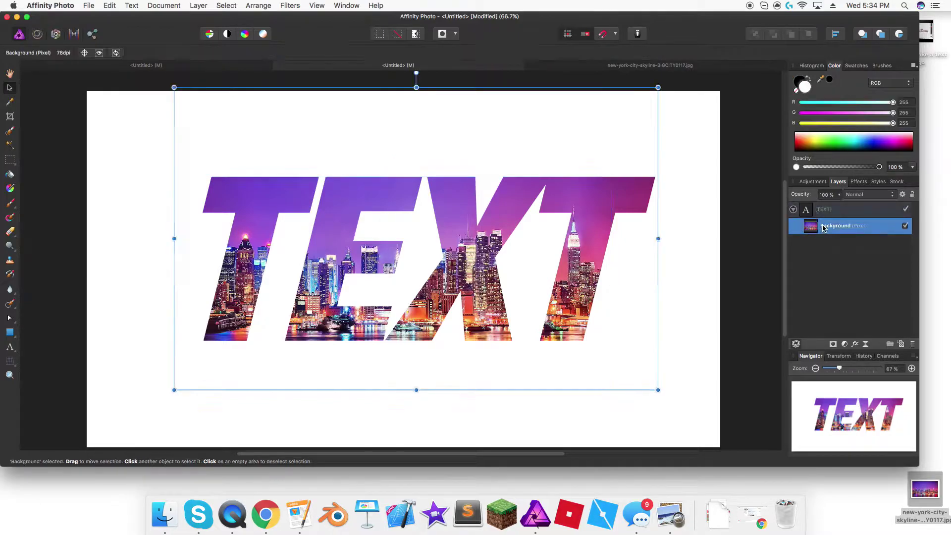
left_click_drag(503, 248, 507, 238)
left_click(794, 210)
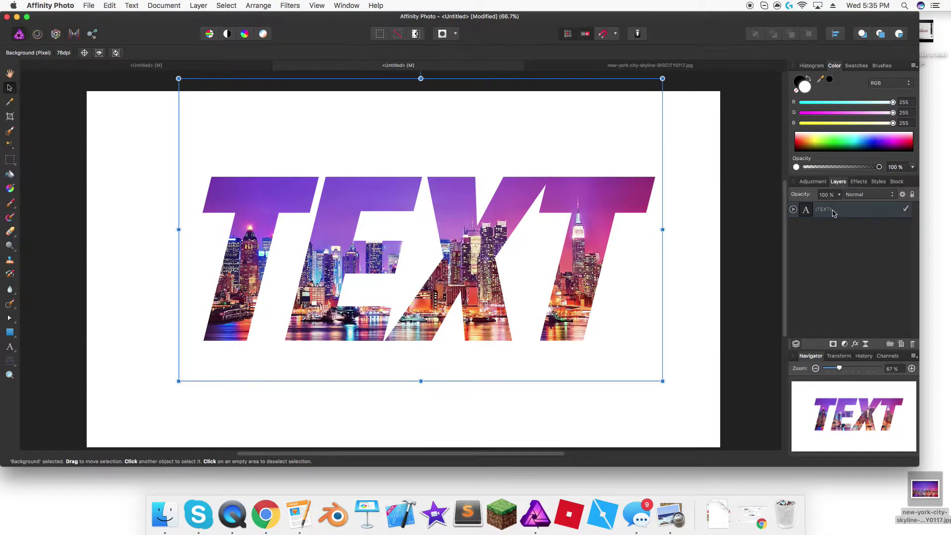
left_click(794, 210)
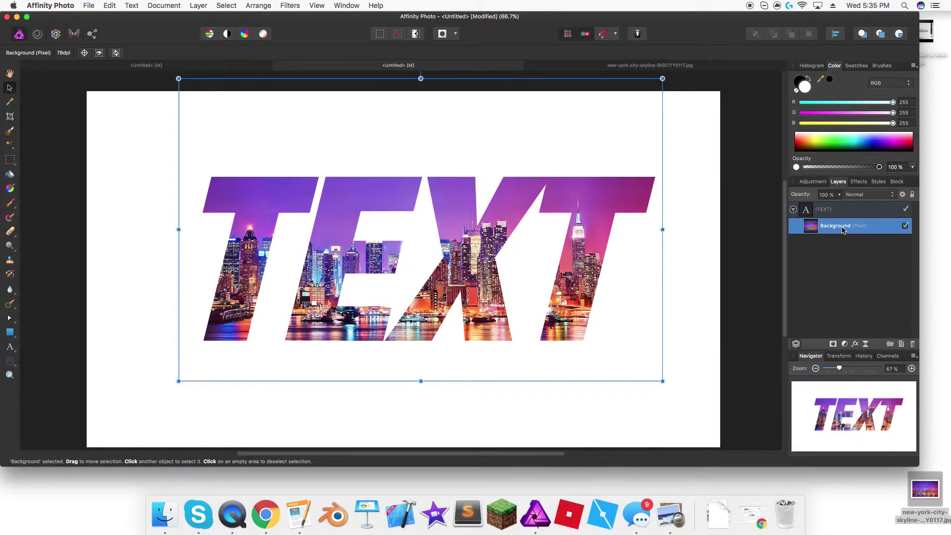
left_click_drag(552, 220, 590, 216)
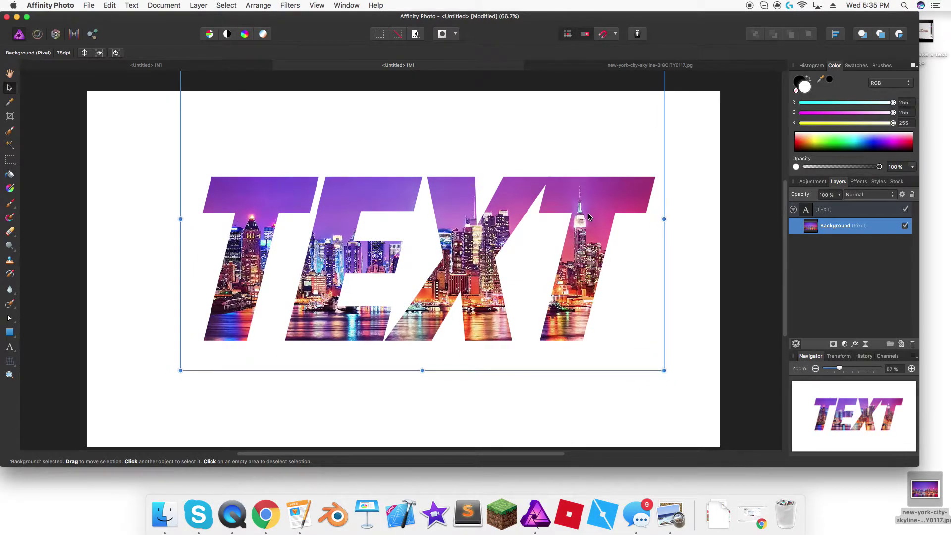
left_click(692, 272)
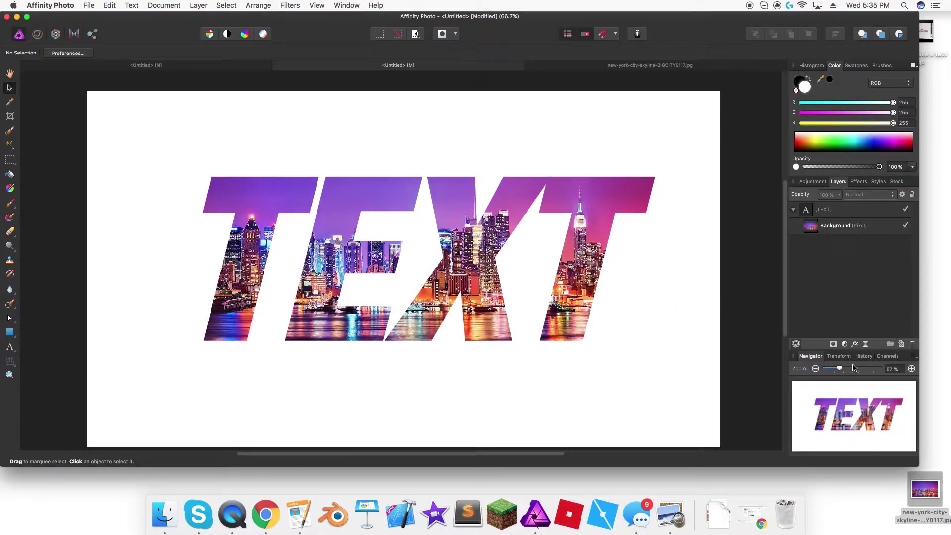
Close the Layer Effects window without changes and select the TEXT layer
left_click(855, 345)
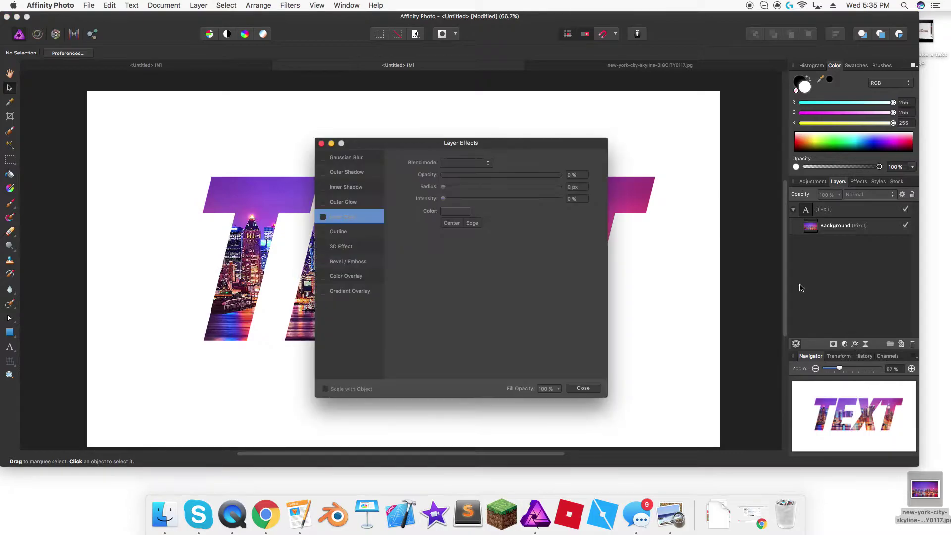
left_click(335, 203)
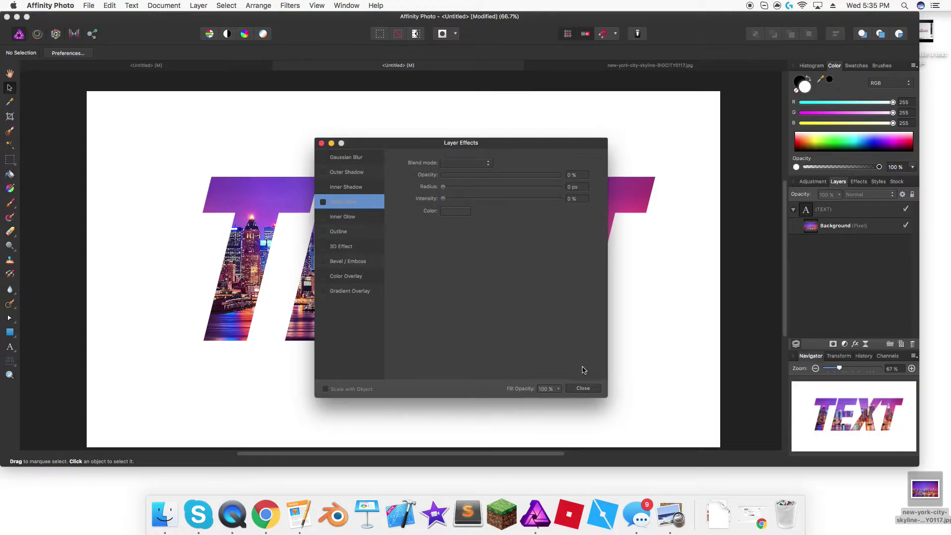
left_click(583, 388)
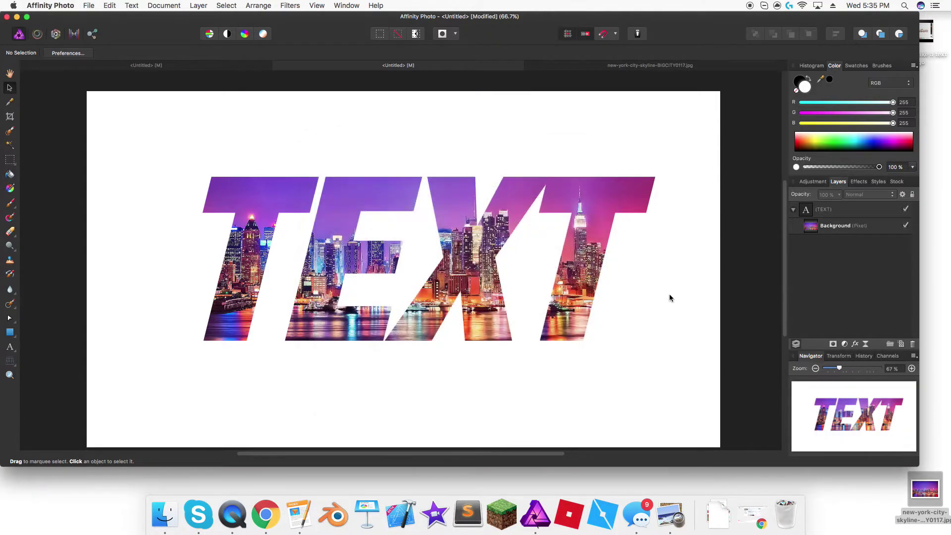
left_click(825, 210)
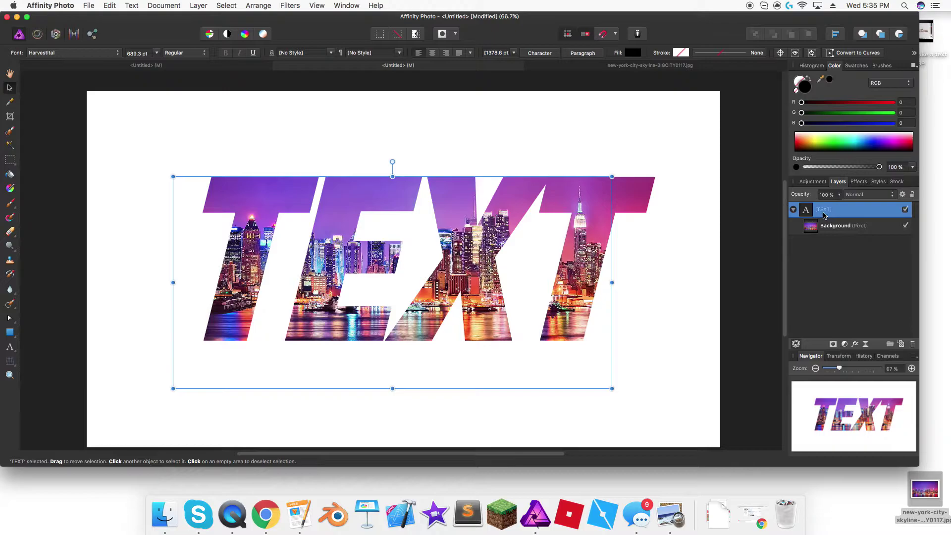
Add a blue Outer Glow to TEXT with about 25.7 px radius and 57% intensity
left_click(856, 344)
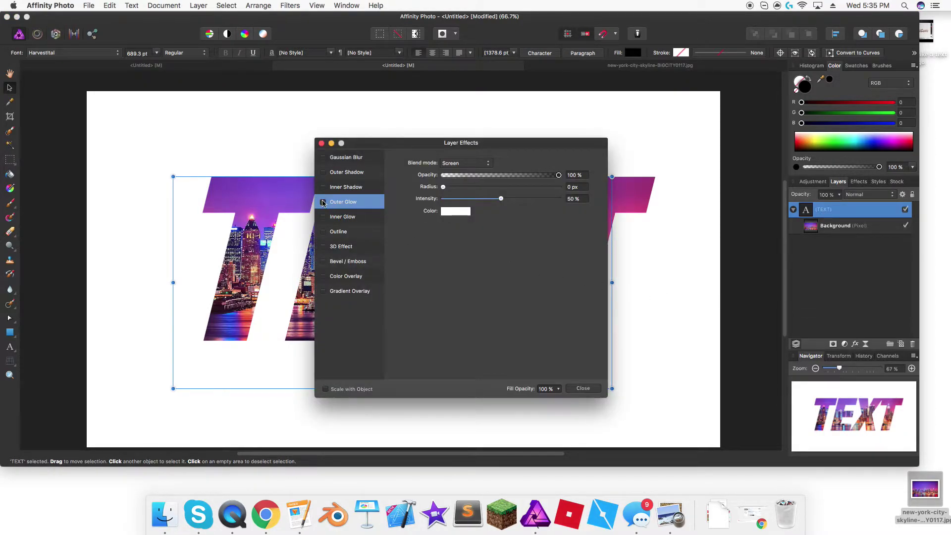
left_click(456, 211)
left_click(510, 312)
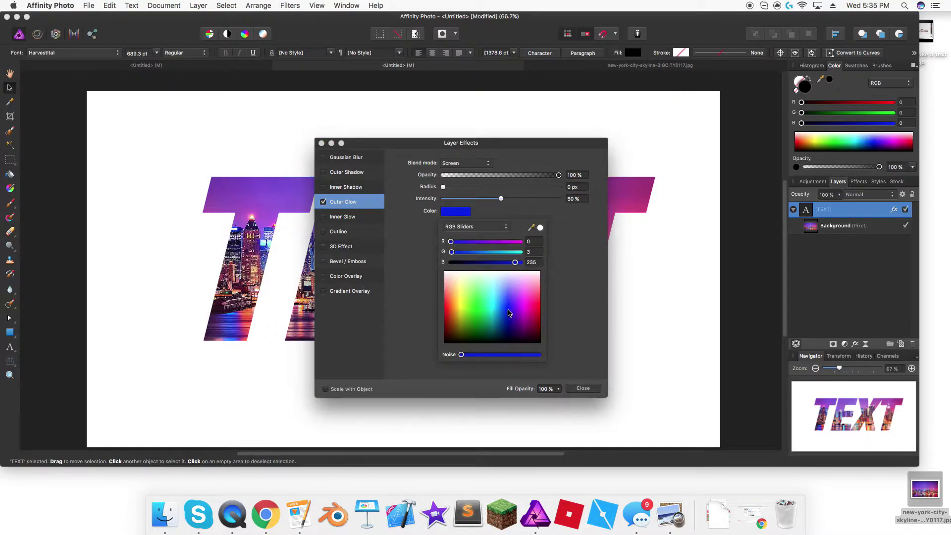
left_click_drag(443, 186, 509, 202)
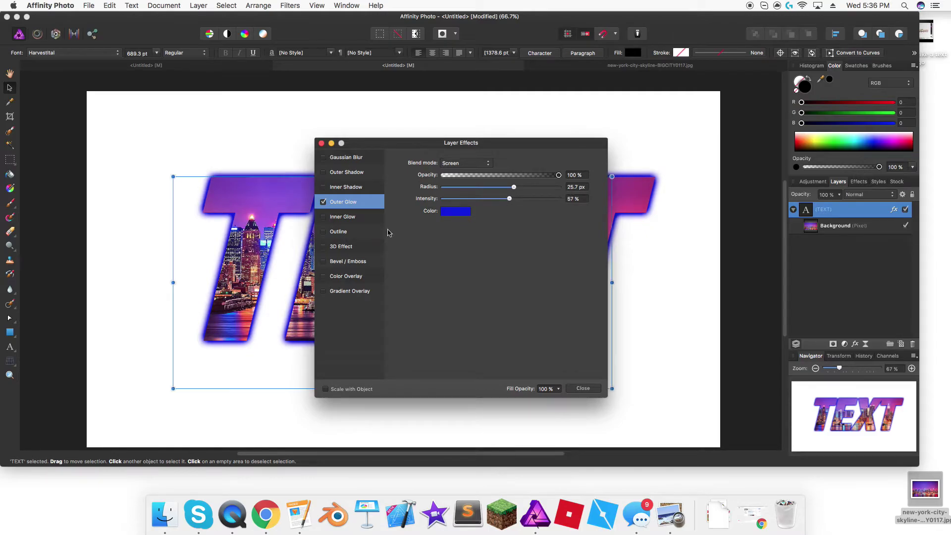
Enable a magenta Inner Glow in Screen mode, 16.4 px radius, 69% intensity
left_click(324, 217)
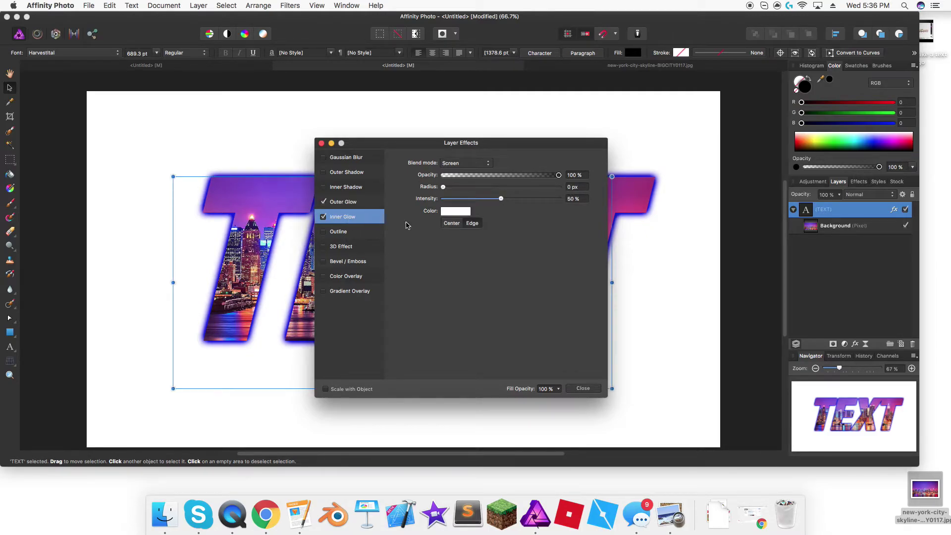
left_click(462, 213)
left_click_drag(513, 301, 532, 310)
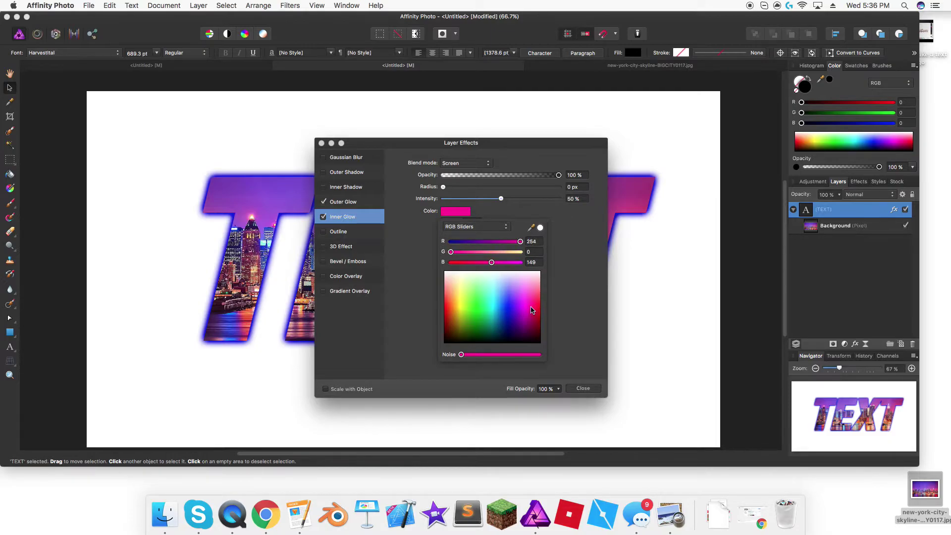
left_click(583, 263)
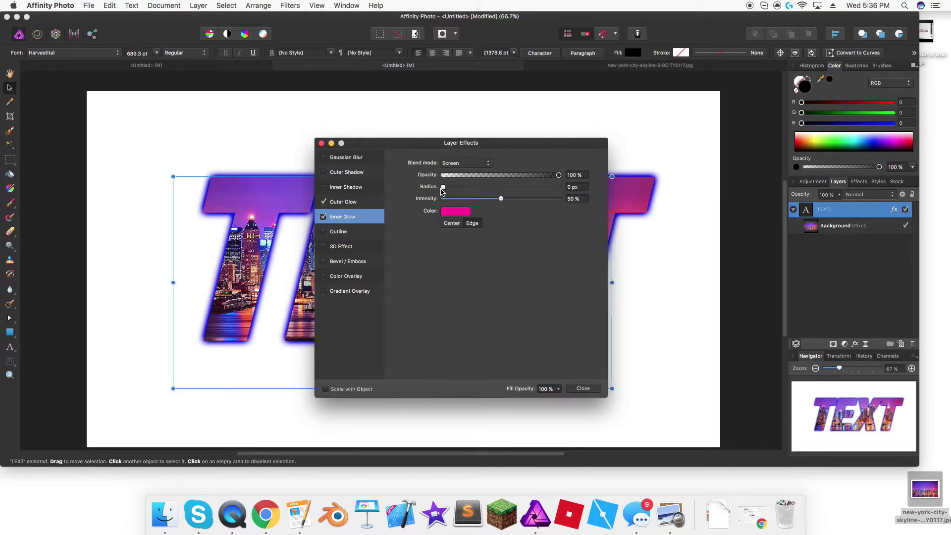
left_click_drag(443, 186, 502, 190)
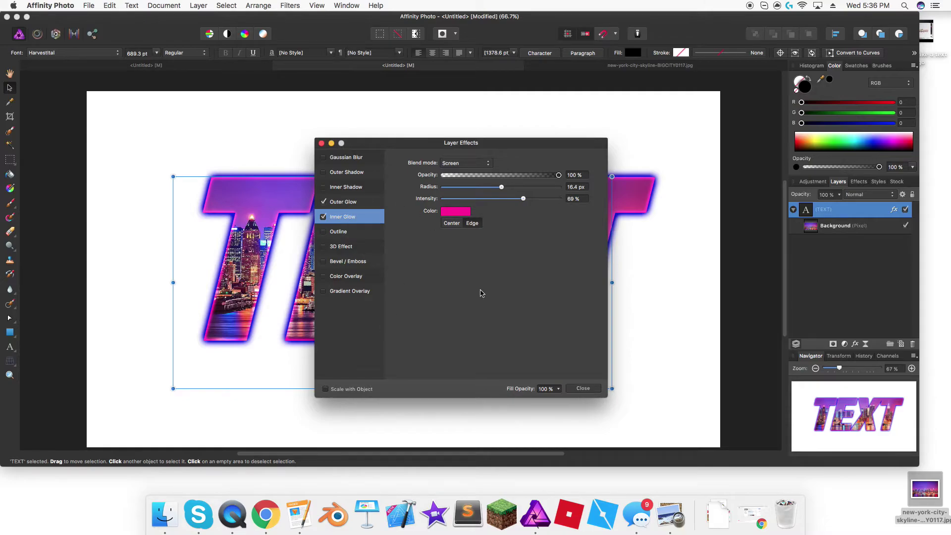
left_click(583, 389)
left_click(669, 311)
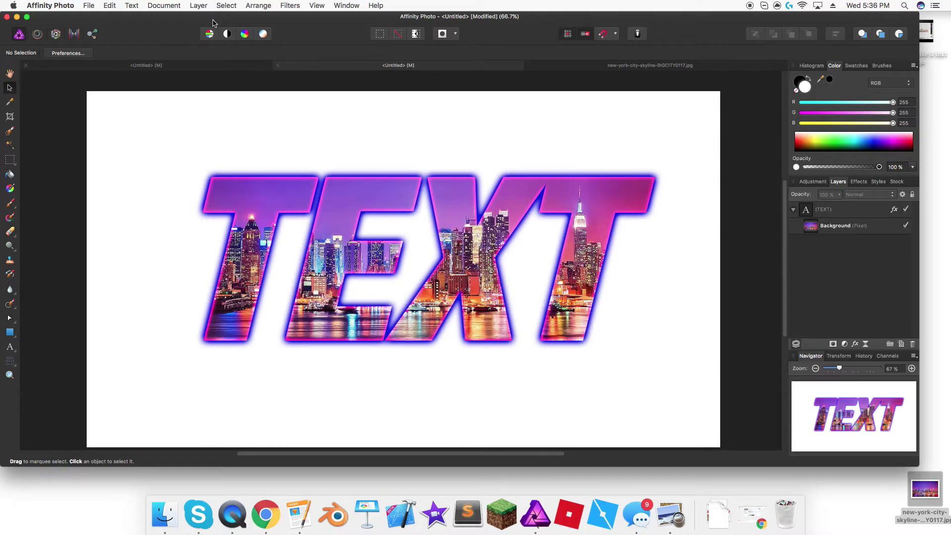
Convert the TEXT layer into separate letter curves
mouse_move(109, 6)
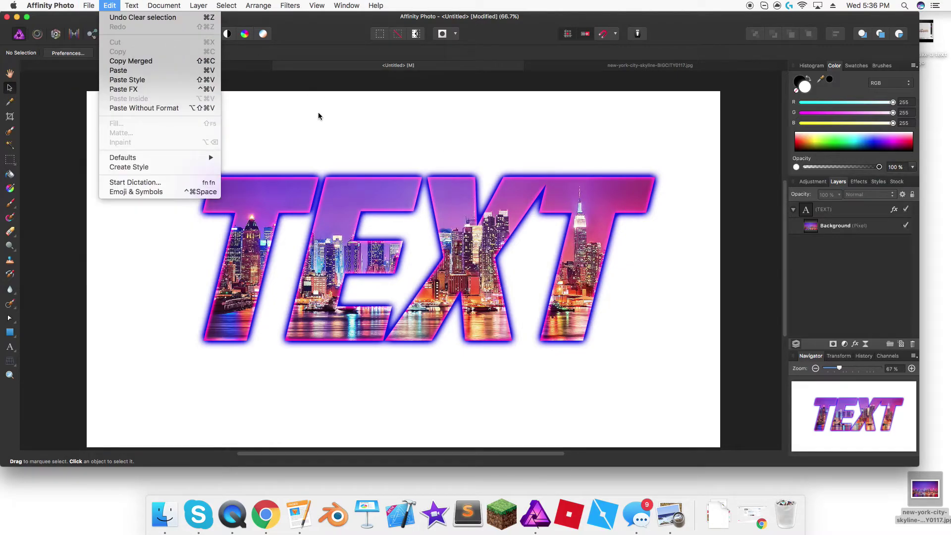
left_click(320, 118)
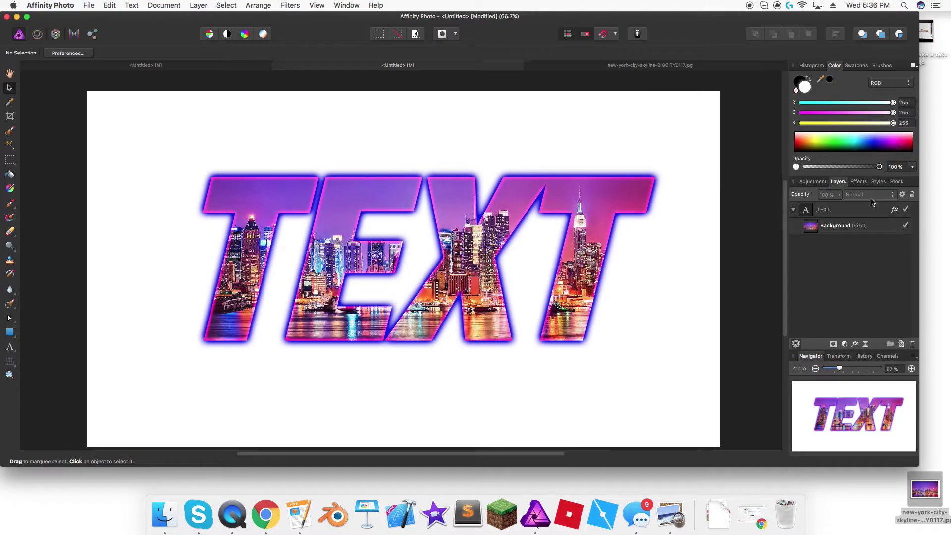
left_click(832, 211)
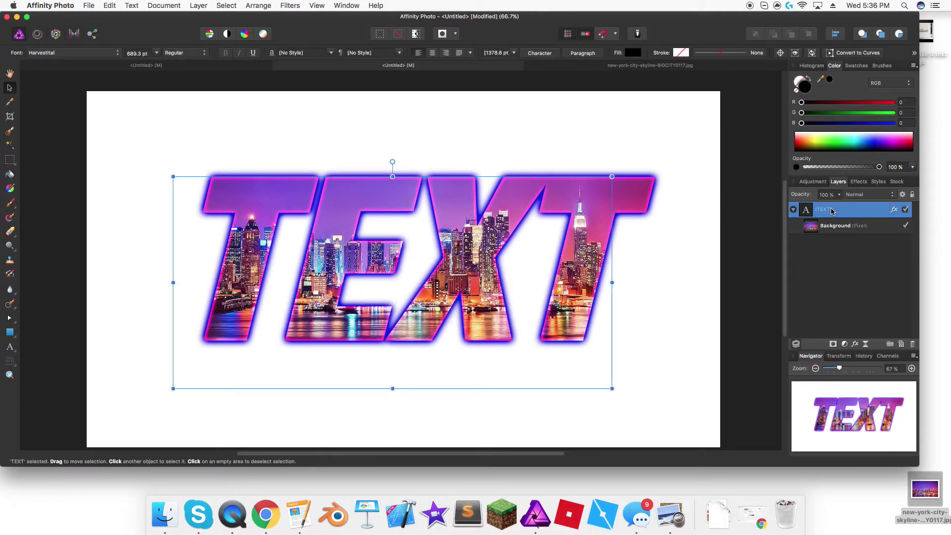
left_click(851, 53)
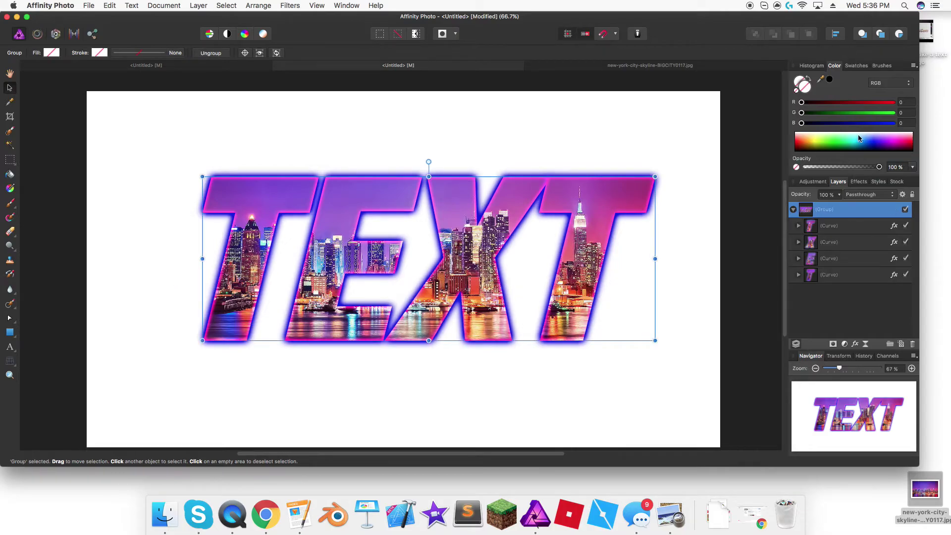
Move the last T letter further to the right
left_click(819, 230)
mouse_move(587, 234)
left_mouse_down()
mouse_move(664, 231)
mouse_move(587, 236)
left_mouse_up()
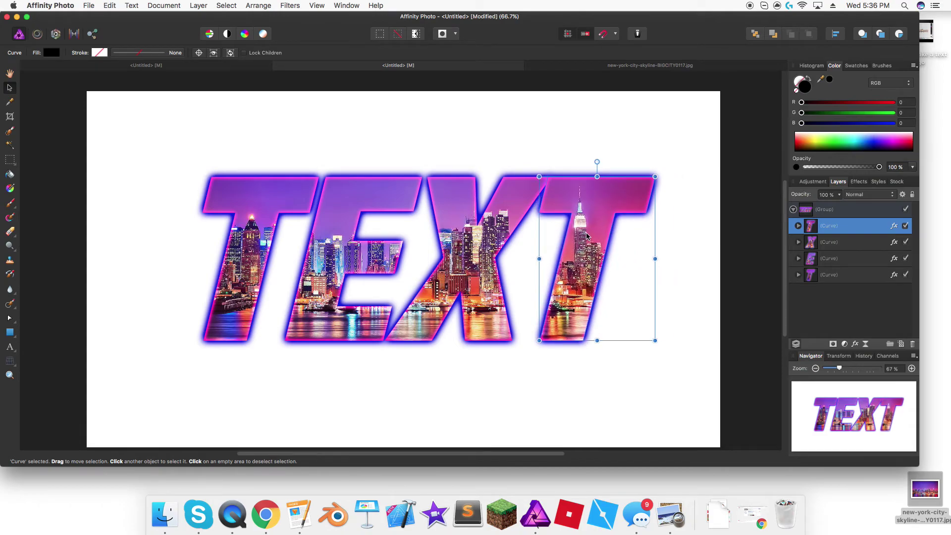
key("Right")
key("Right")
key("Right")
key("Right")
key("Right")
key("Right")
key("Right")
key("Right")
key("Right")
key("Right")
key("Right")
key("Right")
key("Right")
key("Right")
key("Right")
key("Right")
key("Right")
key("Right")
key("Right")
key("Right")
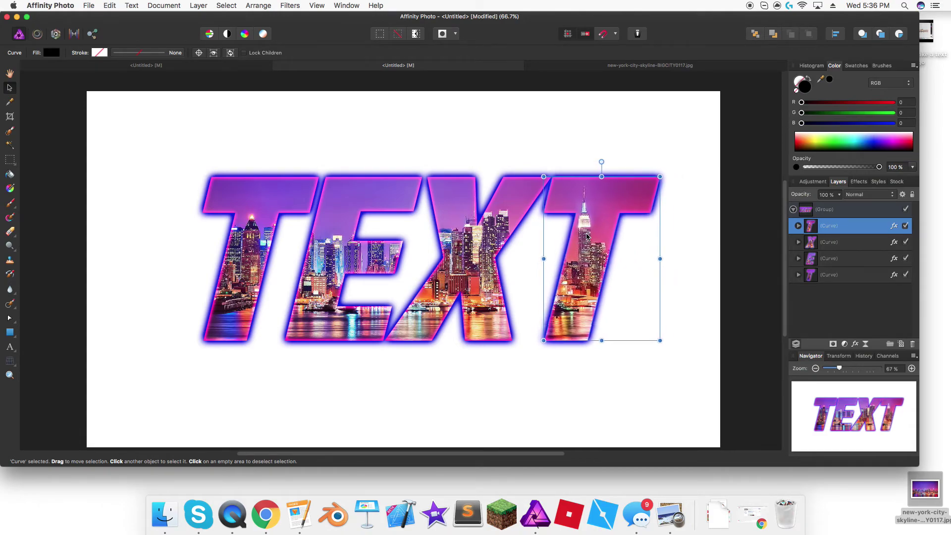
key("Right")
key("Right")
key("Right")
key("Right")
key("Right")
key("Right")
key("Right")
key("Right")
key("Right")
key("Right")
key("Right")
key("Right")
key("Right")
key("Right")
key("Right")
key("Right")
key("Right")
key("Right")
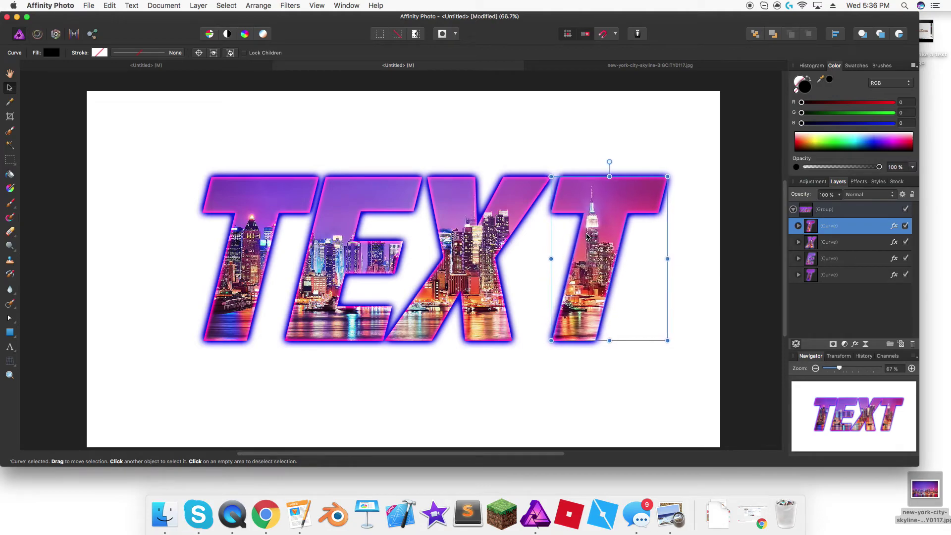
Nudge the first T four steps left and the E two steps left
left_click(249, 219)
key("Left")
key("Left")
key("Left")
key("Left")
key("Left")
key("Left")
key("Left")
key("Left")
key("Left")
key("Left")
key("Left")
key("Left")
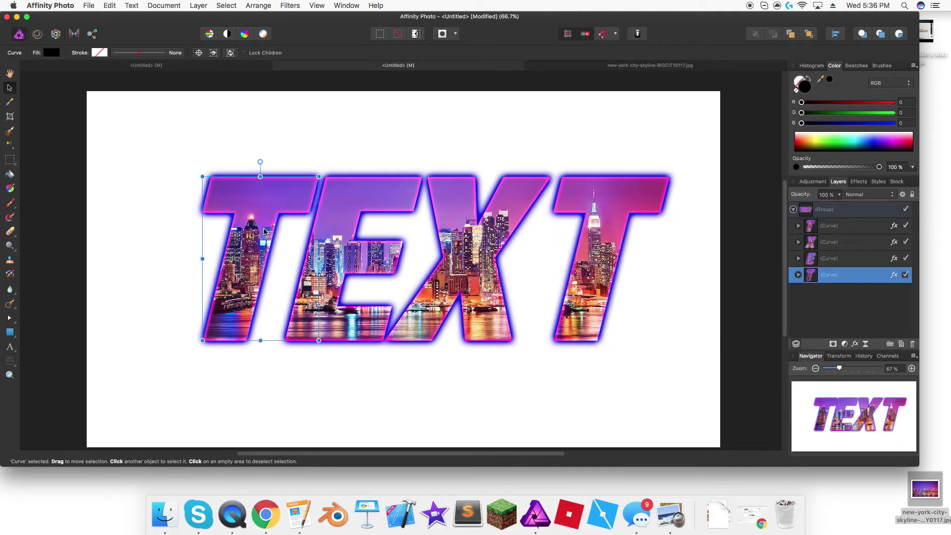
key("Left")
key("Left")
key("Left")
key("Left")
key("Left")
key("Left")
key("Left")
key("Left")
key("Left")
key("Left")
key("Left")
key("Left")
key("Left")
key("Left")
key("Left")
key("Left")
key("Left")
key("Left")
key("Left")
key("Left")
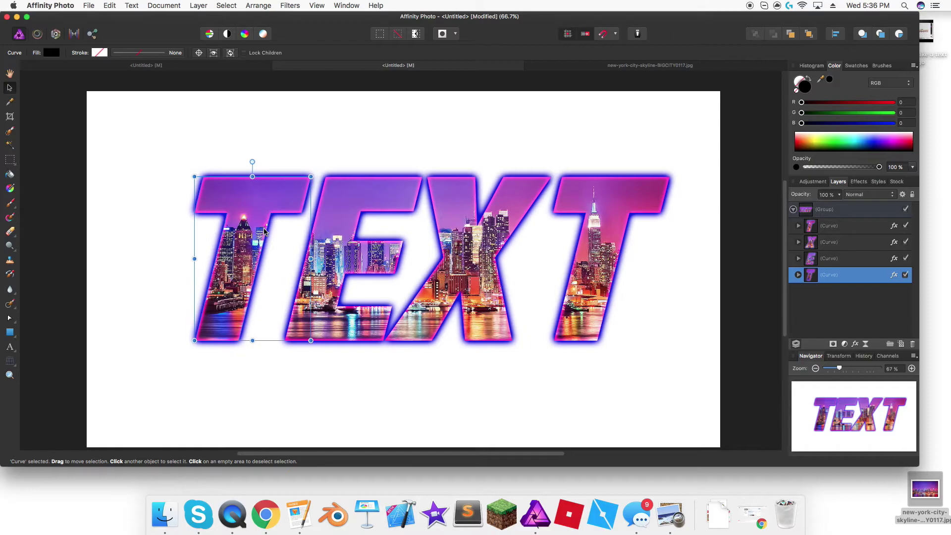
key("Left")
key("Left")
key("Left")
key("Left")
key("Left")
key("Left")
key("Left")
key("Left")
key("Left")
key("Left")
key("Left")
key("Left")
key("Left")
key("Left")
key("Left")
key("Left")
key("Left")
key("Left")
key("Left")
key("Left")
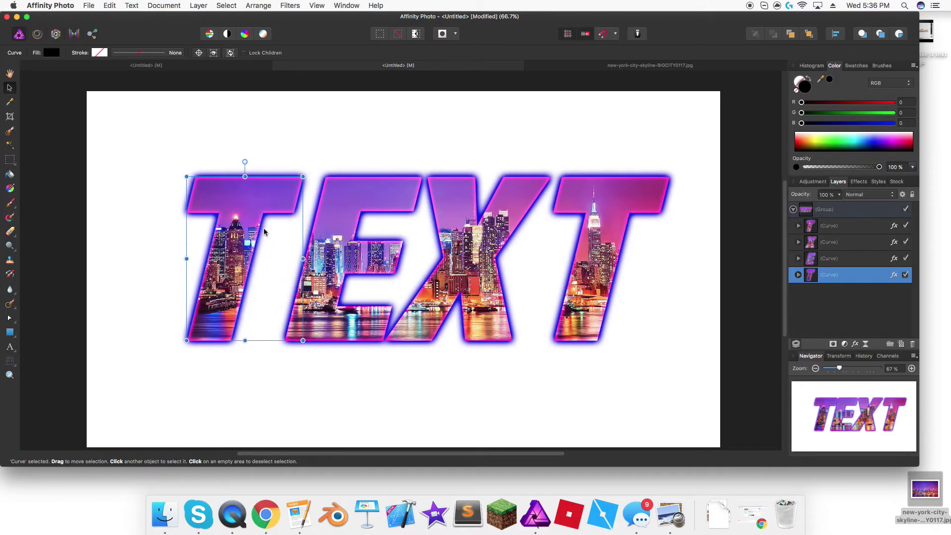
key("Left")
key("Left")
key("Left")
key("Left")
key("Left")
key("Left")
key("Left")
key("Left")
key("Left")
key("Left")
key("Left")
key("Left")
key("Left")
key("Left")
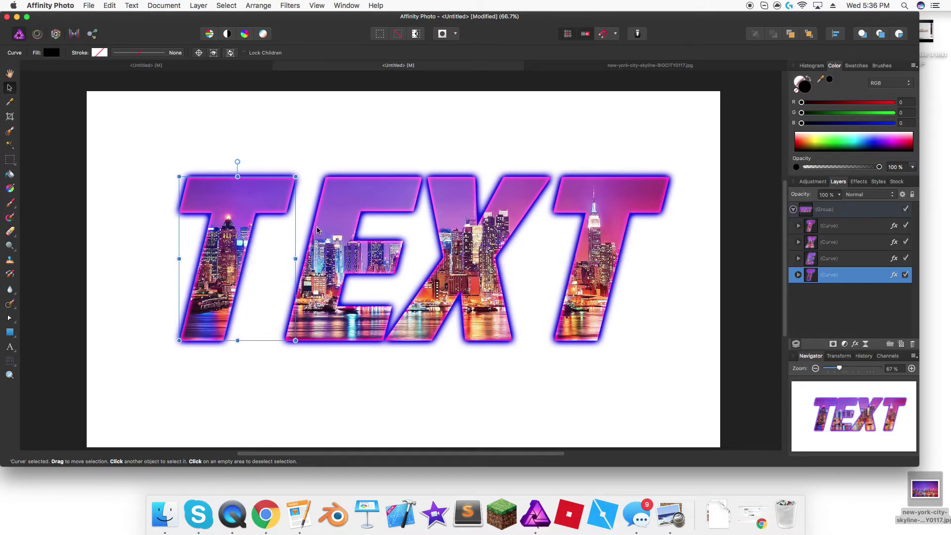
left_click(322, 229)
key("Left")
key("Left")
key("Left")
key("Left")
key("Left")
key("Left")
key("Left")
key("Left")
key("Left")
key("Left")
key("Left")
key("Left")
key("Left")
key("Left")
key("Left")
key("Left")
key("Left")
key("Left")
key("Left")
key("Left")
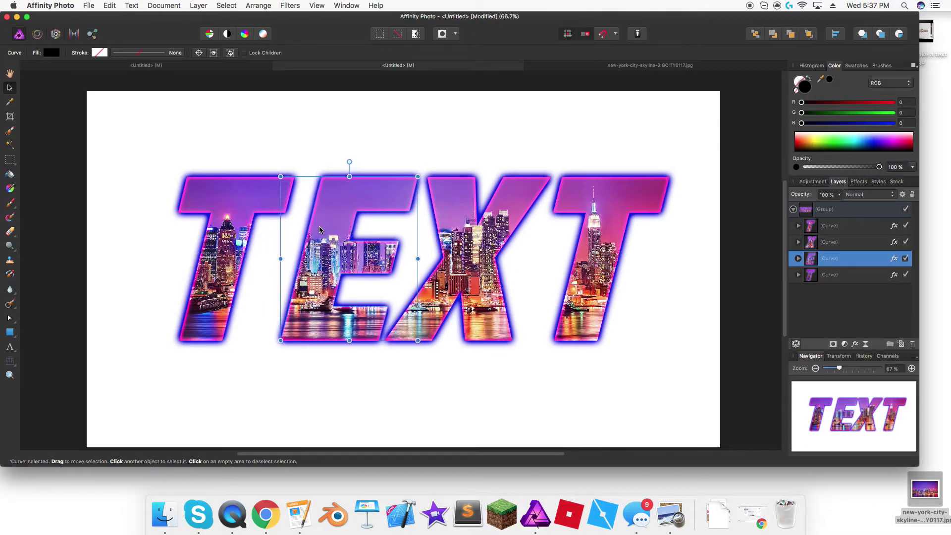
key("Left")
key("Left")
key("Left")
key("Left")
key("Left")
key("Left")
key("Left")
key("Left")
key("Left")
key("Left")
key("Left")
key("Left")
key("Left")
key("Left")
key("Left")
key("Left")
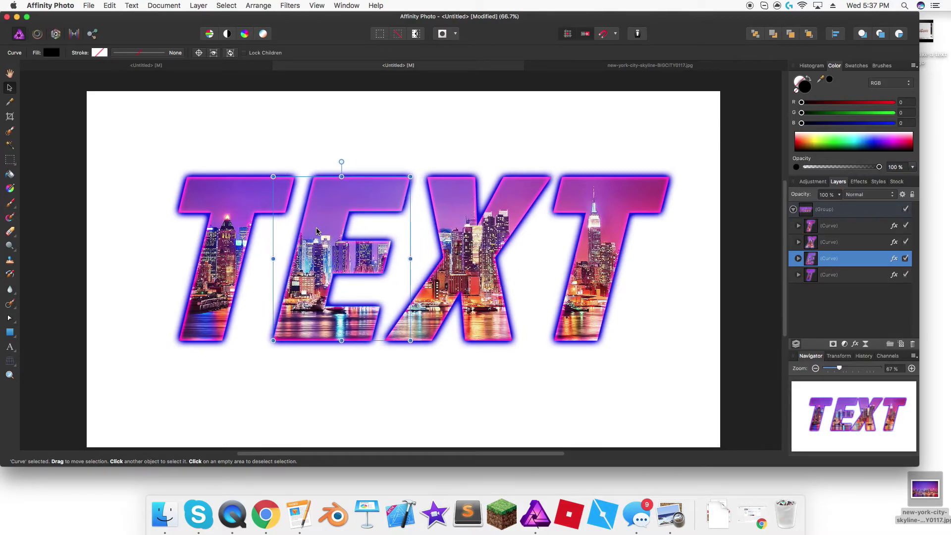
left_click(580, 380)
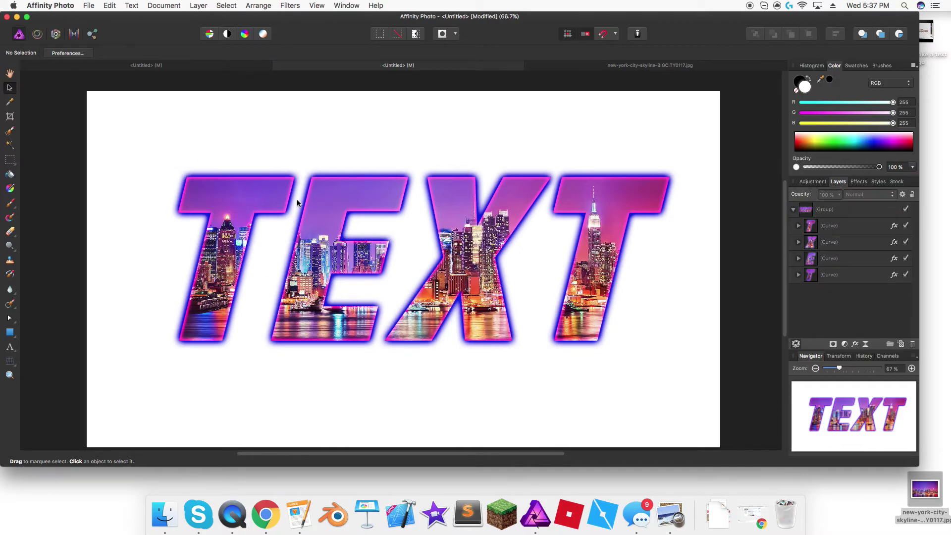
Move the lettering group slightly lower, then open Export for a 1920×1080 JPEG at quality 100
left_click(248, 208)
mouse_move(244, 207)
left_mouse_down()
mouse_move(237, 210)
mouse_move(245, 213)
left_mouse_up()
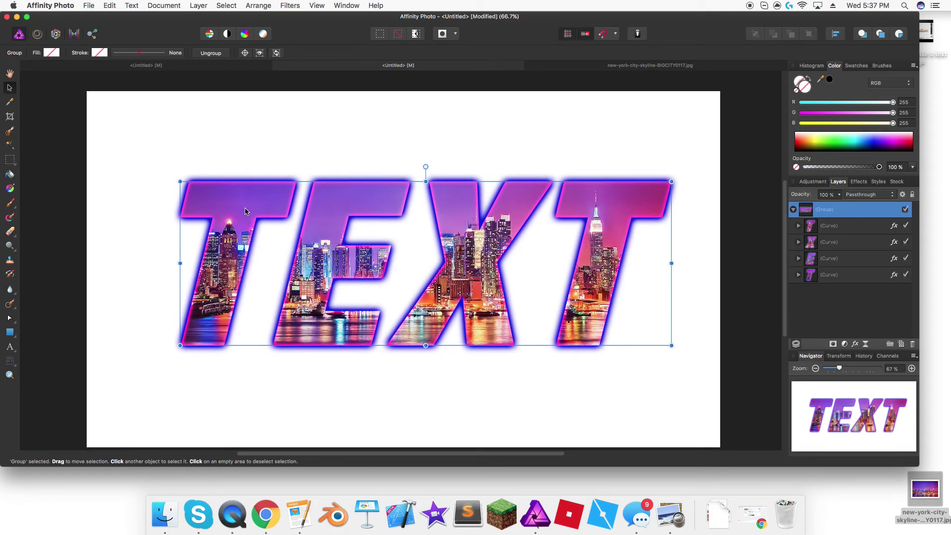
left_click(269, 156)
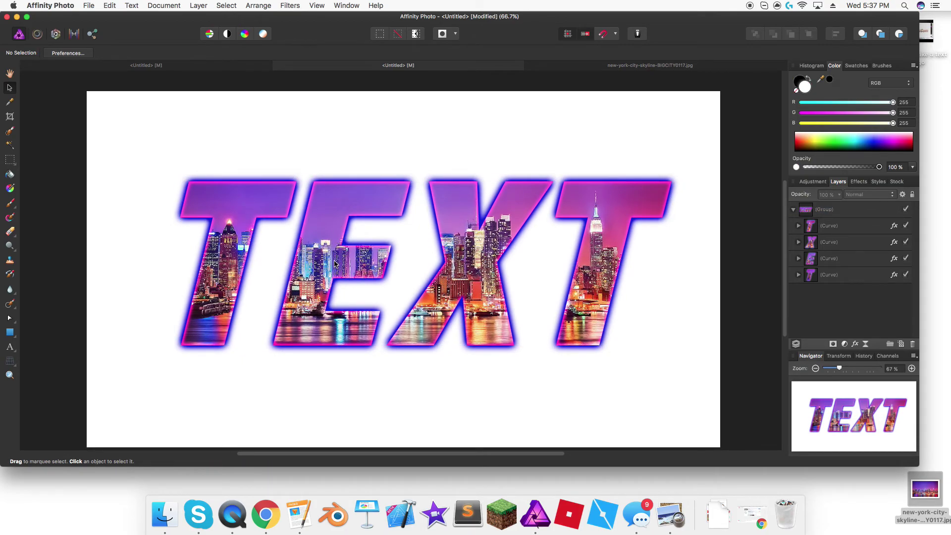
left_click(89, 5)
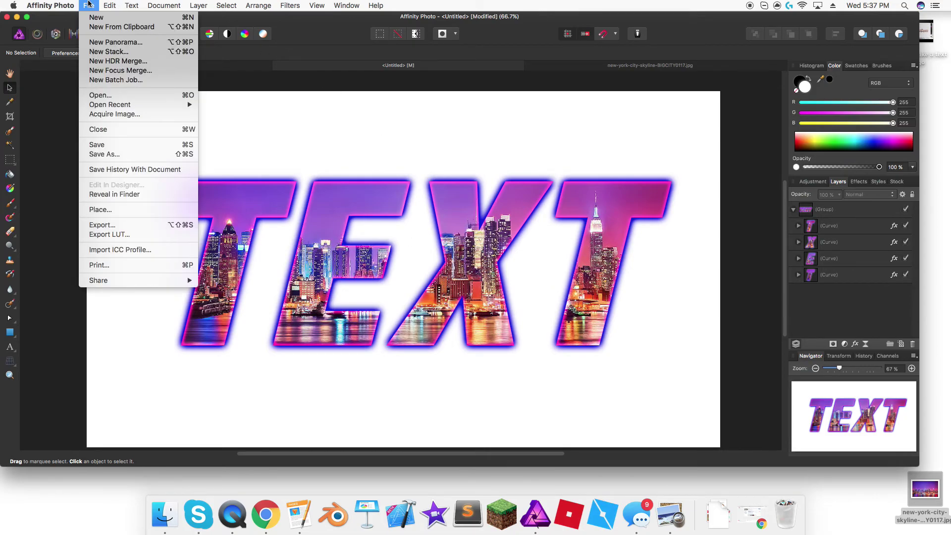
left_click(118, 224)
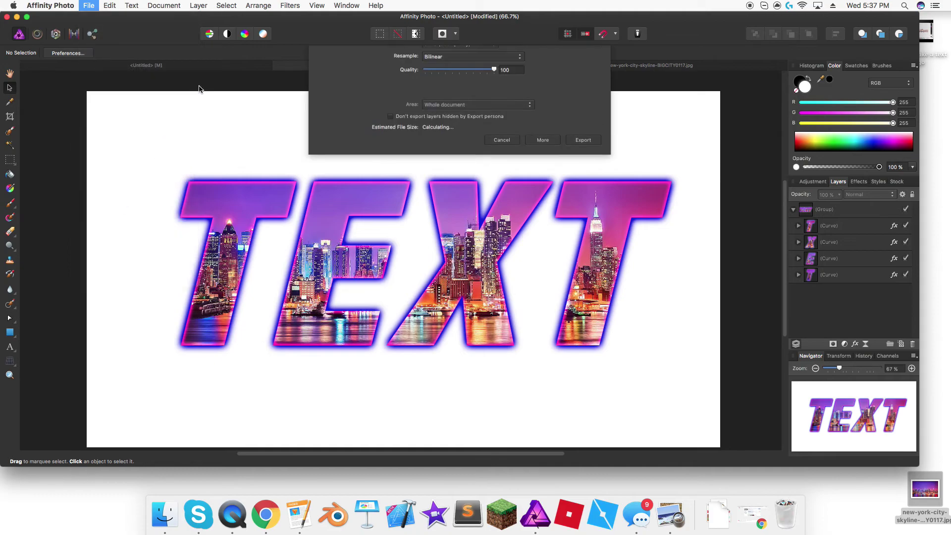